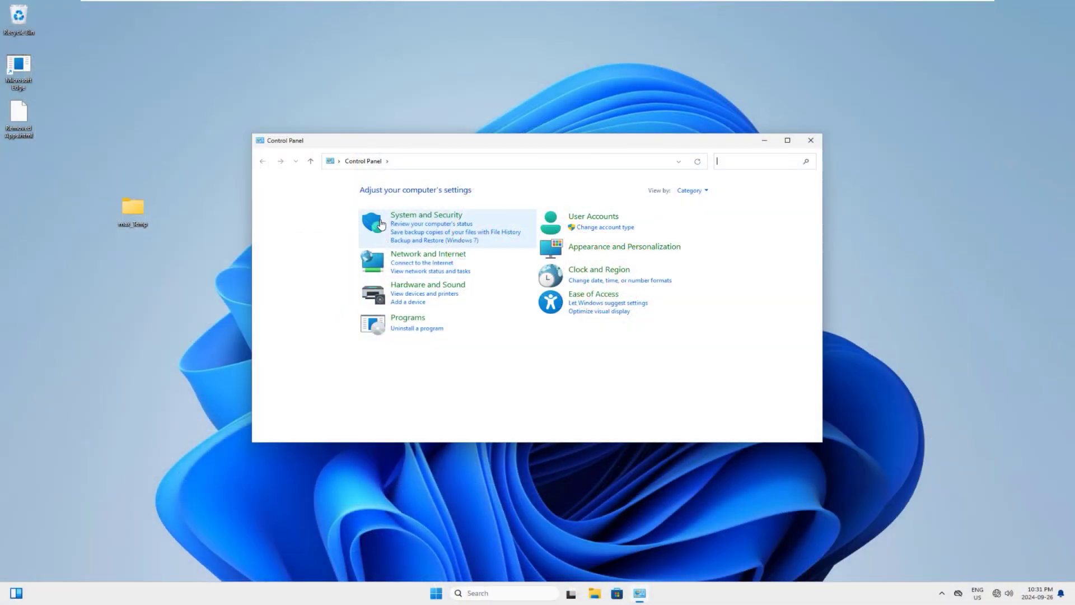
- Search Windows for 'control' and open Control Panel from the results
{"action": "left_click", "coordinate": [395, 210]}
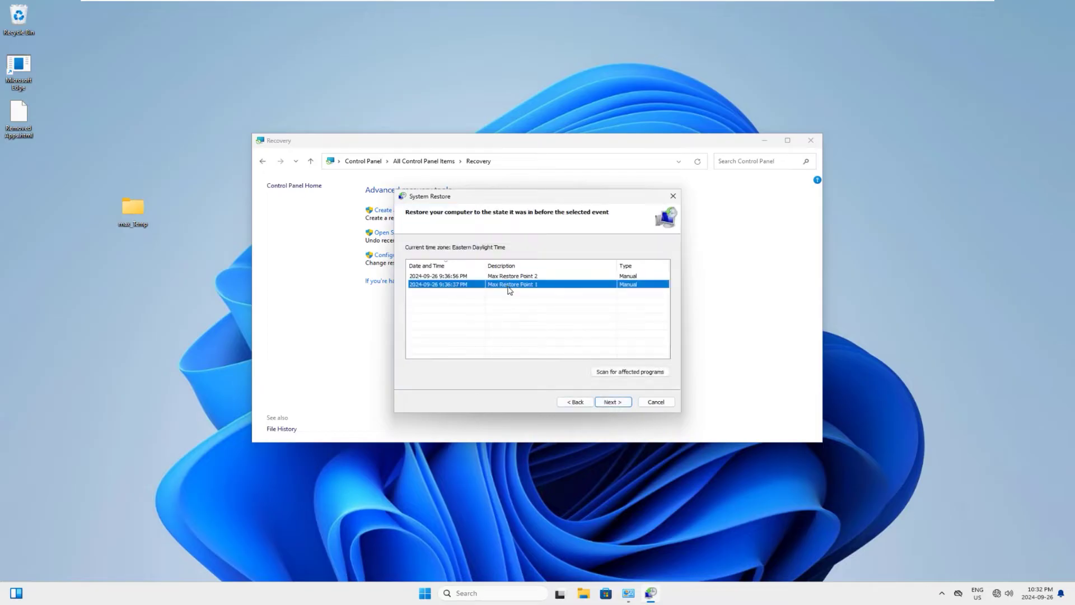
{"action": "left_click", "coordinate": [616, 403]}
{"action": "left_click", "coordinate": [611, 320]}
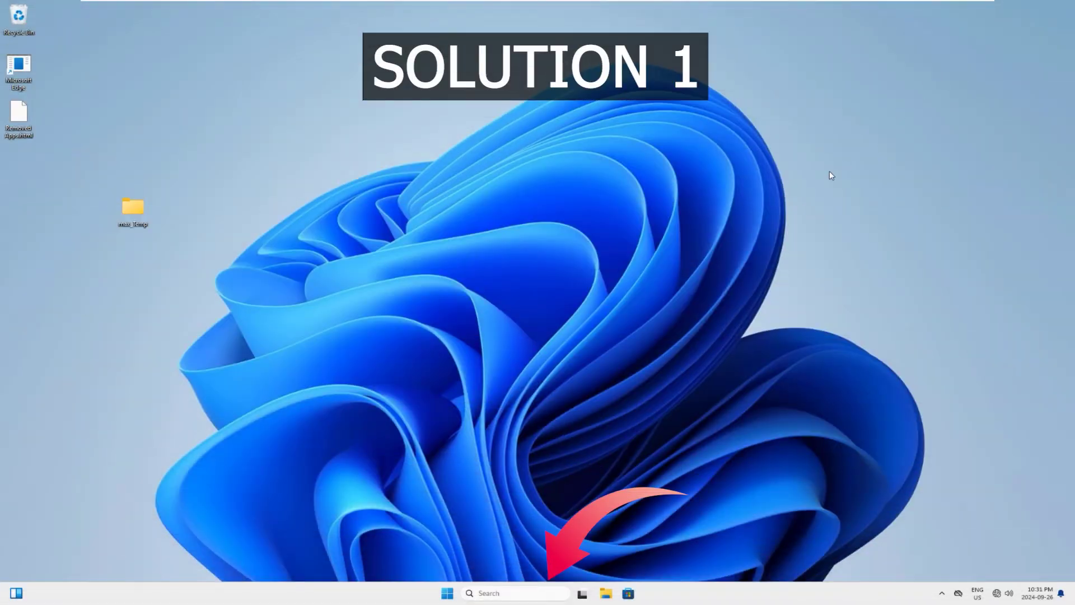
{"action": "left_click", "coordinate": [483, 593]}
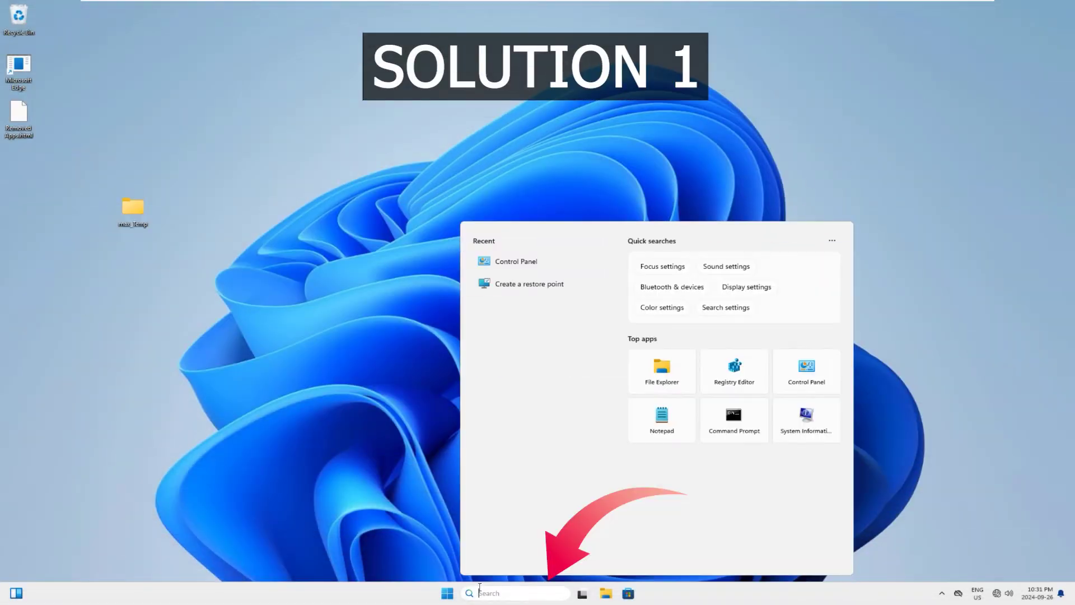
{"action": "type", "text": "control"}
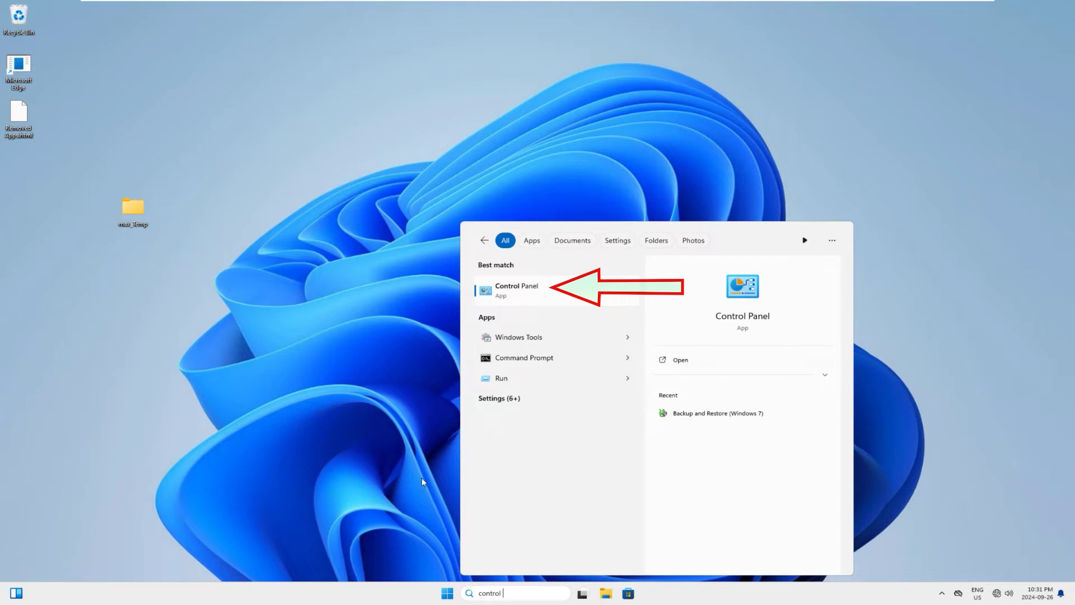
{"action": "left_click", "coordinate": [530, 294]}
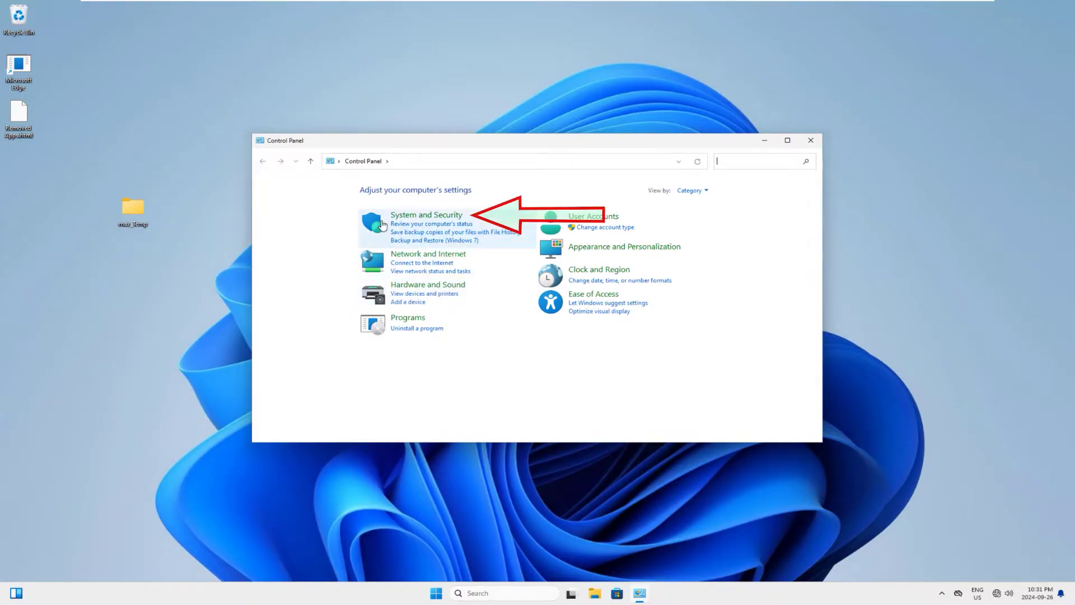
- Go through System and Security and Security and Maintenance to the Recovery page
{"action": "left_click", "coordinate": [437, 218]}
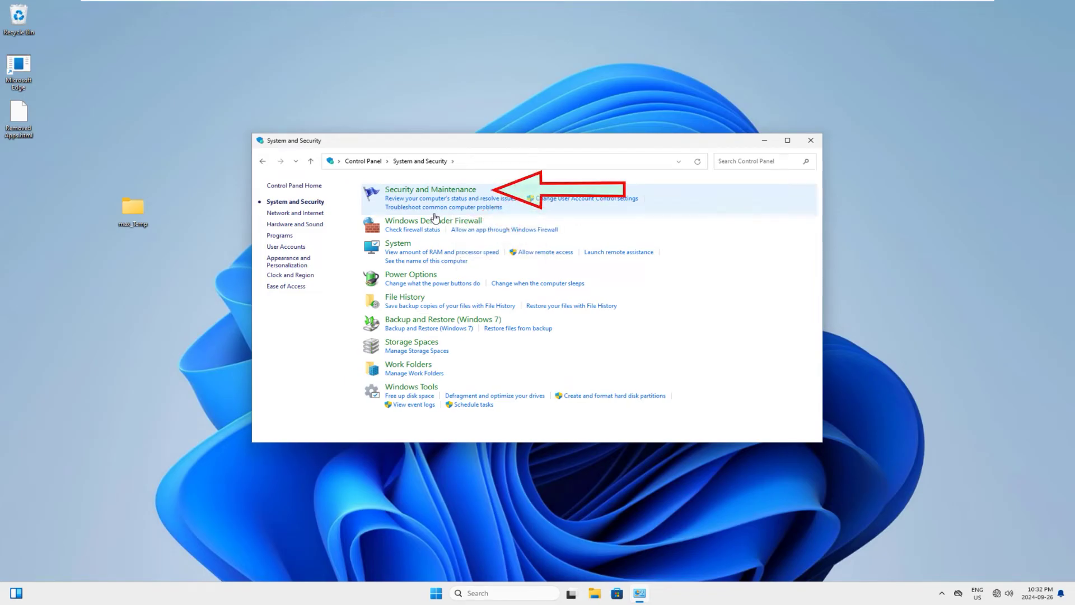
{"action": "left_click", "coordinate": [471, 191]}
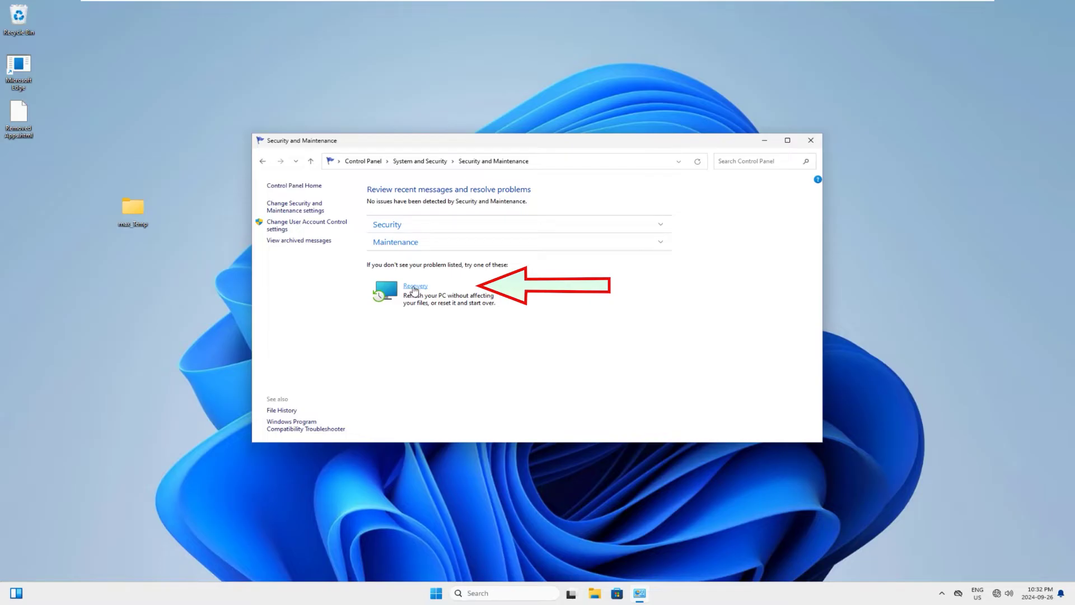
{"action": "left_click", "coordinate": [414, 288]}
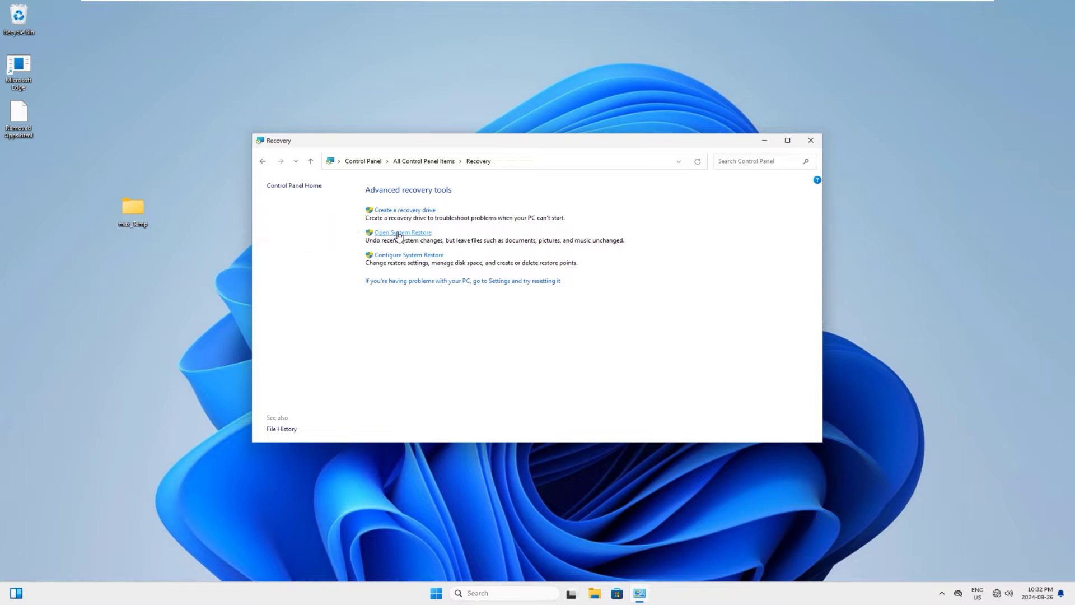
- Launch System Restore, select Max Restore Point 1, and advance to its confirmation page
{"action": "left_click", "coordinate": [398, 234]}
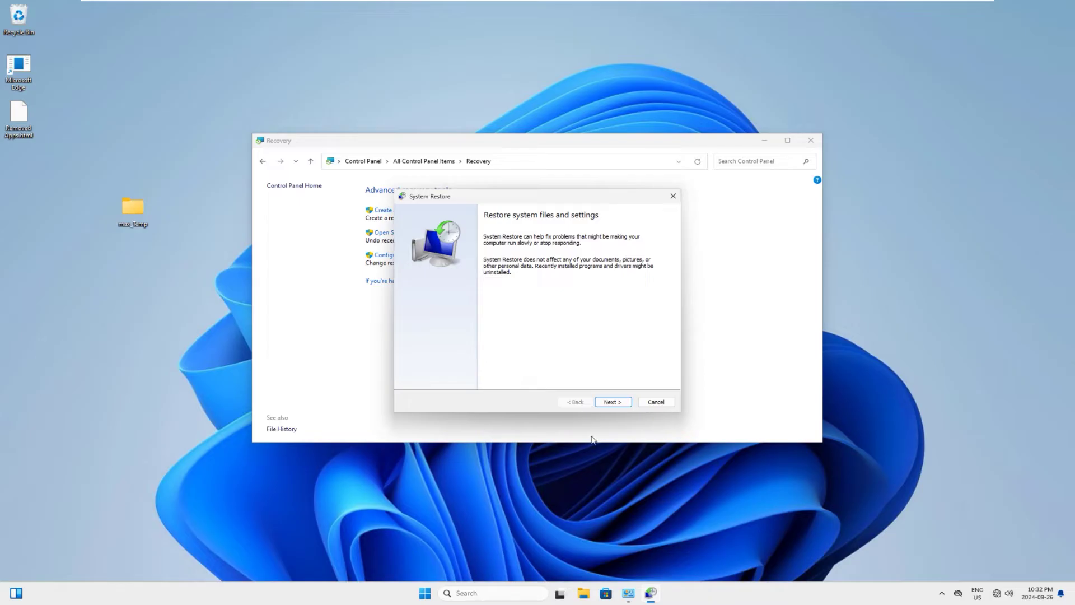
{"action": "left_click", "coordinate": [612, 401]}
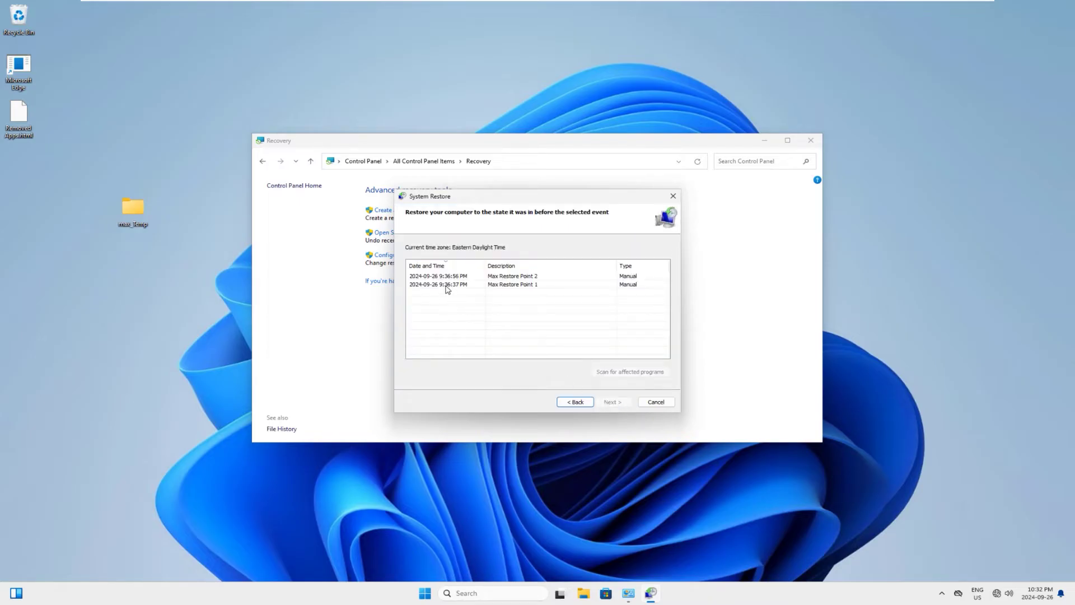
{"action": "left_click", "coordinate": [508, 286]}
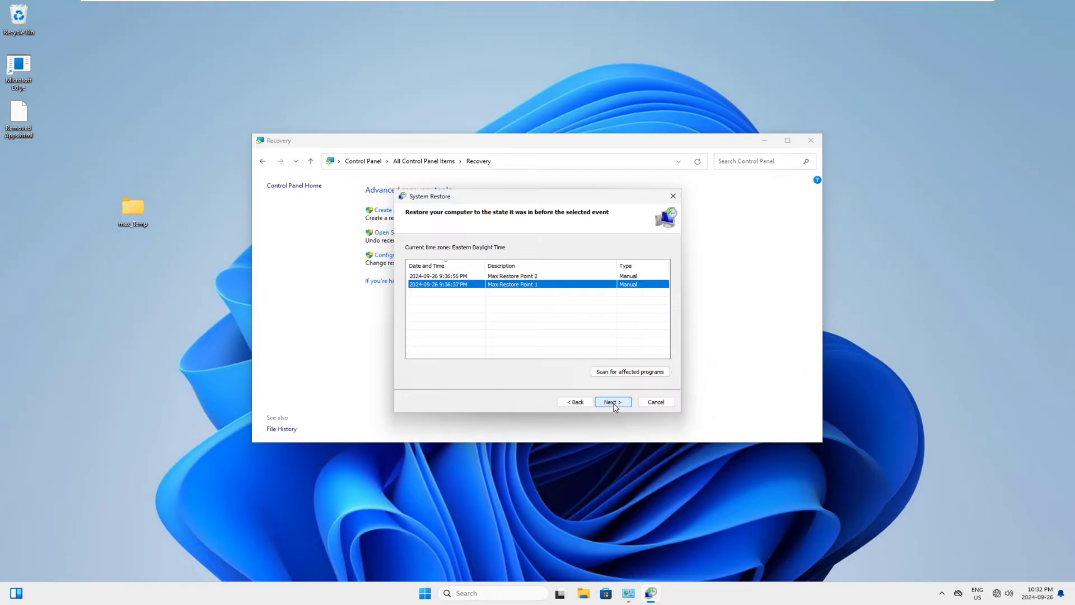
{"action": "left_click", "coordinate": [615, 403]}
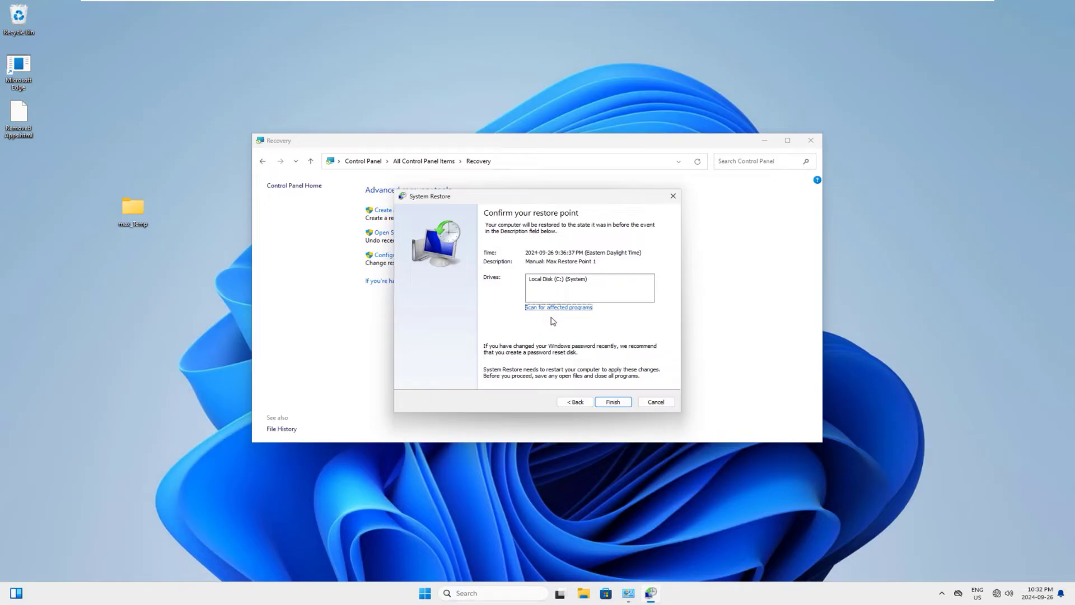
- Finish the wizard and confirm the warning to begin restoring to Max Restore Point 1
{"action": "left_click", "coordinate": [616, 405]}
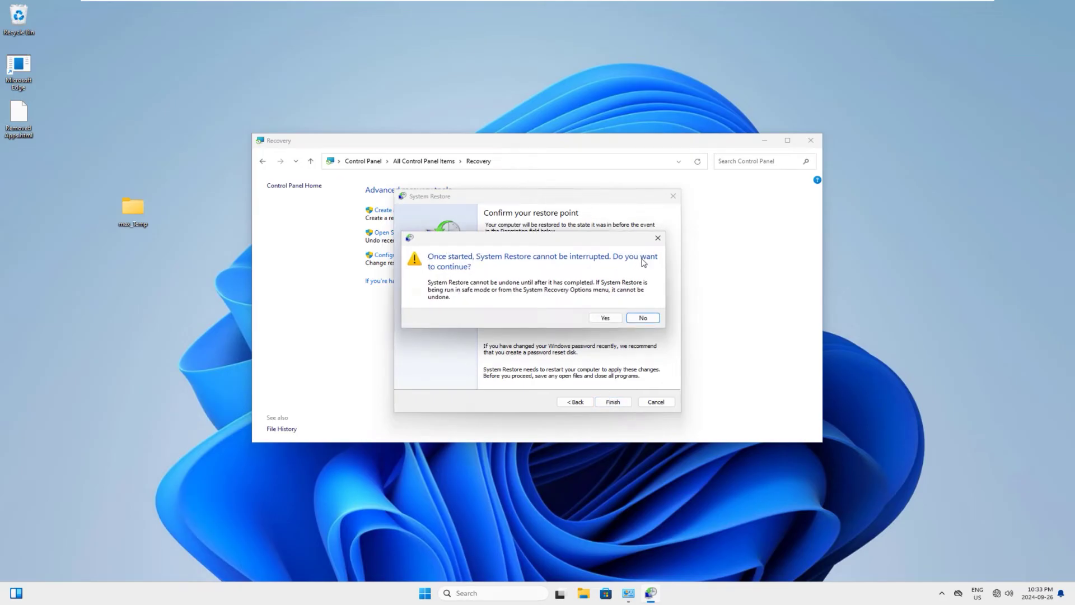
{"action": "left_click", "coordinate": [608, 319]}
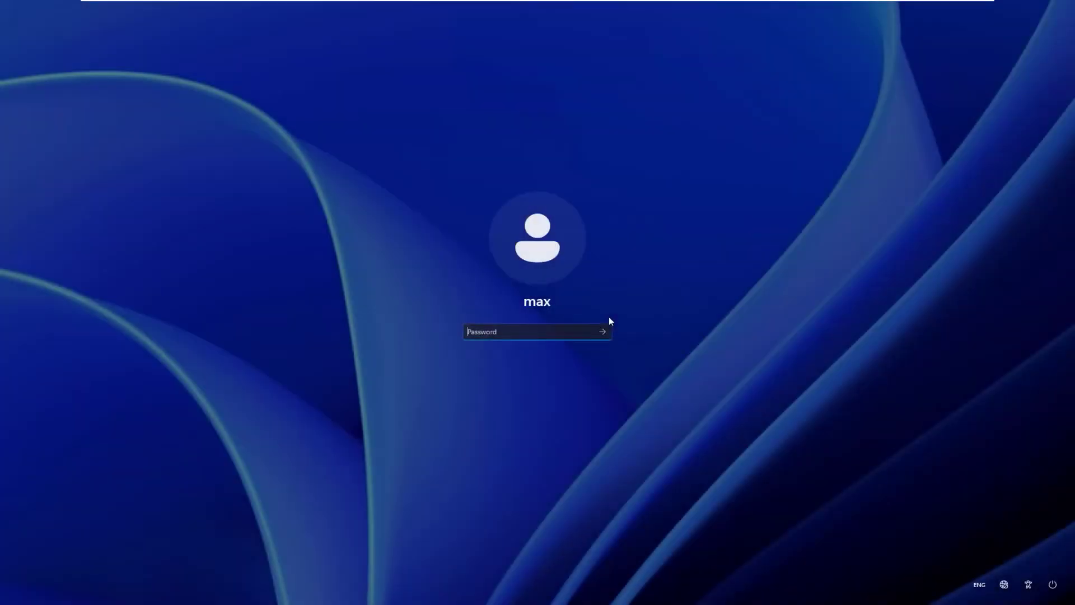
{"action": "type", "text": "a"}
{"action": "type", "text": "aaaa"}
- Sign in with the password and close the System Restore success message
{"action": "key", "text": "Return"}
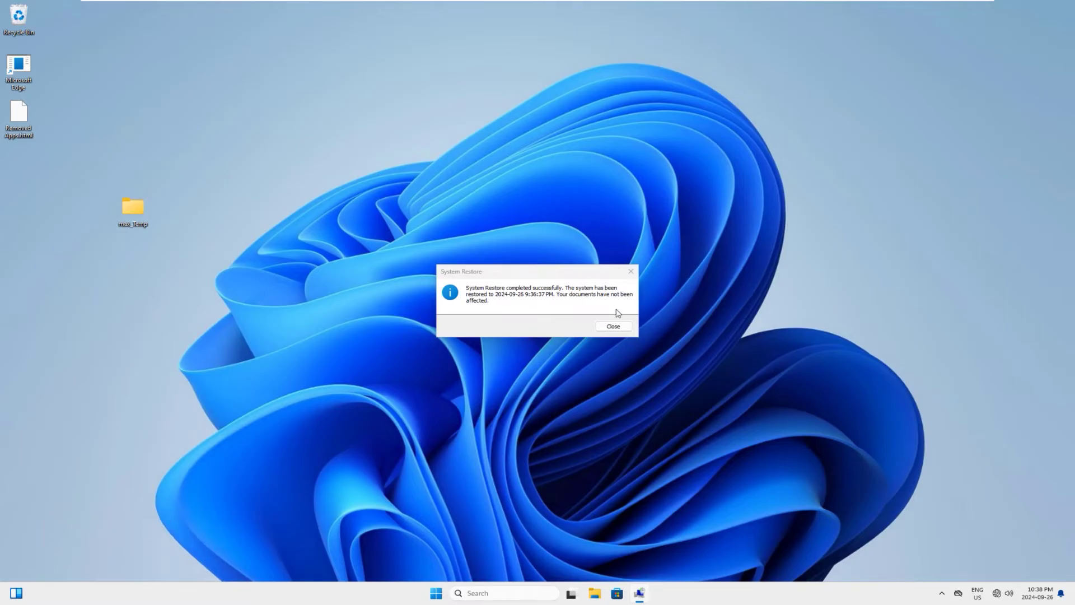
{"action": "left_click", "coordinate": [612, 327]}
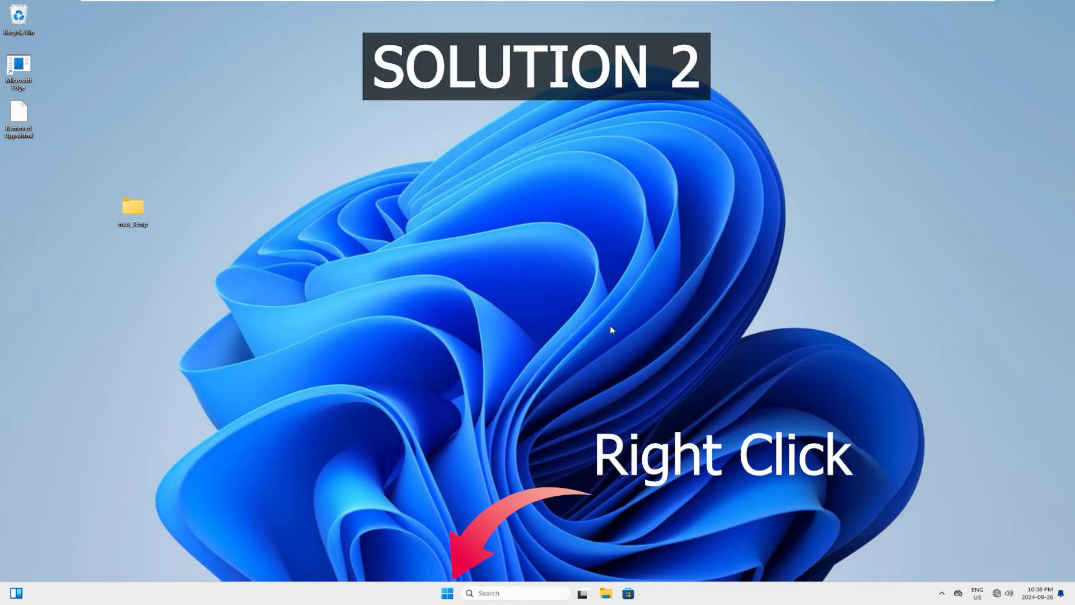
- Open Terminal (Admin), approve the UAC prompt, and run sfc /scannow
{"action": "right_click", "coordinate": [451, 593]}
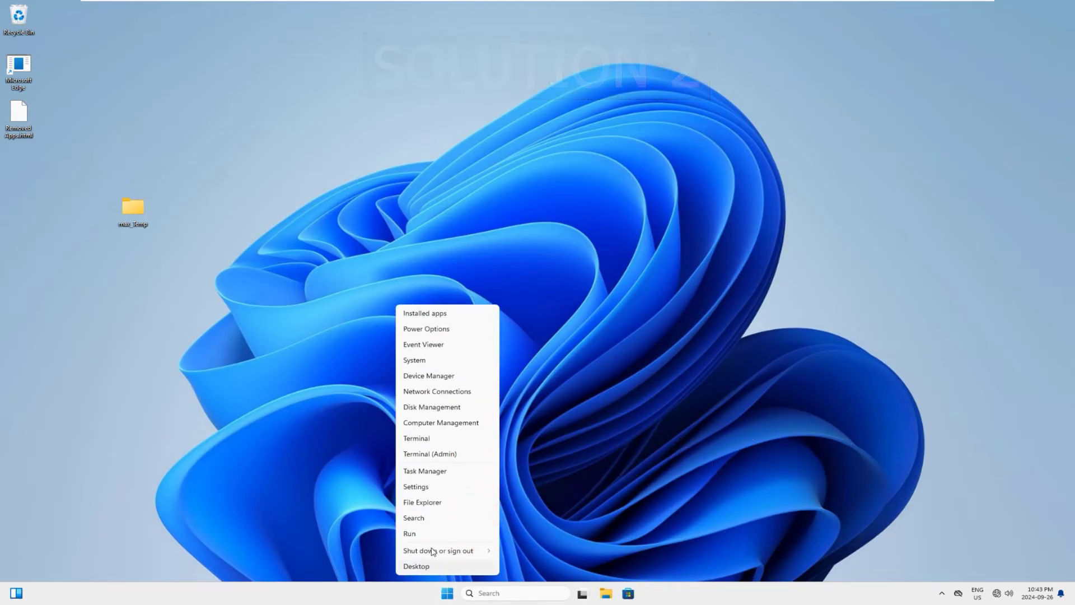
{"action": "left_click", "coordinate": [421, 454]}
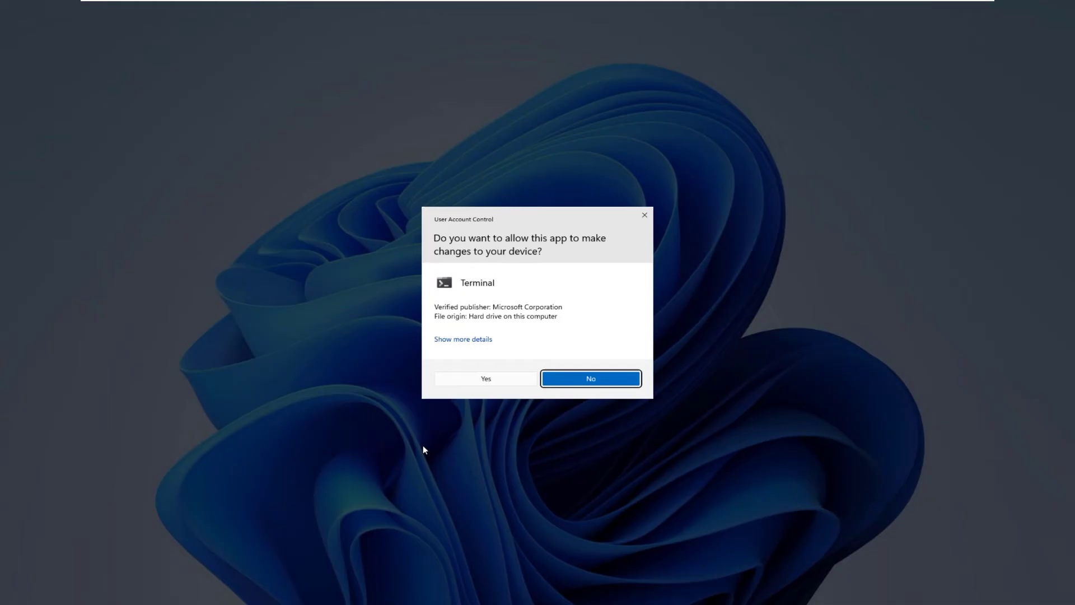
{"action": "left_click", "coordinate": [488, 378]}
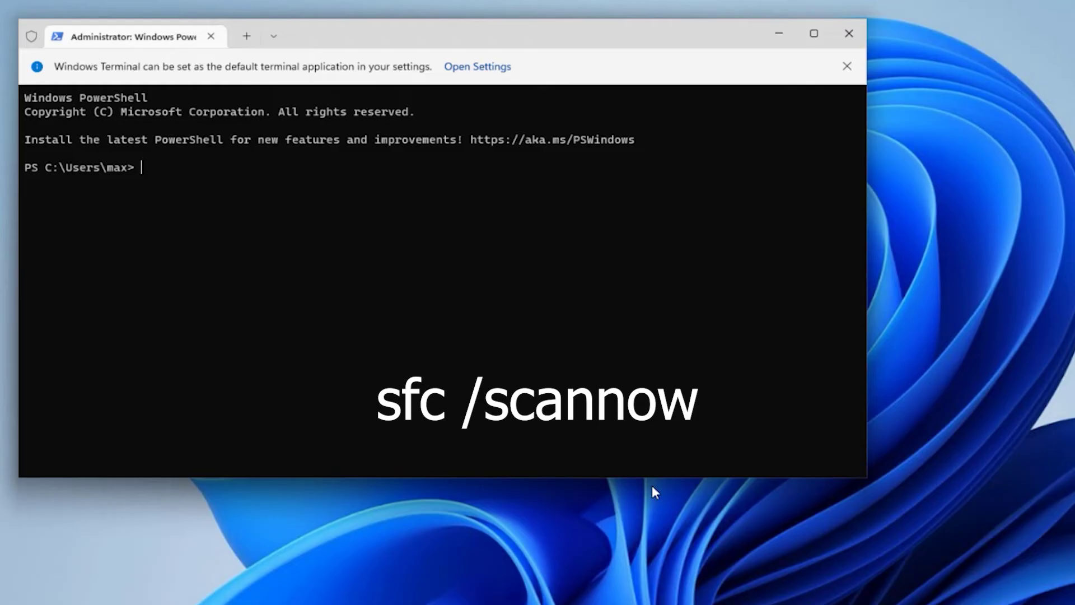
{"action": "type", "text": "sfc "}
{"action": "type", "text": "/s"}
{"action": "type", "text": "canno"}
{"action": "type", "text": "w"}
{"action": "key", "text": "Return"}
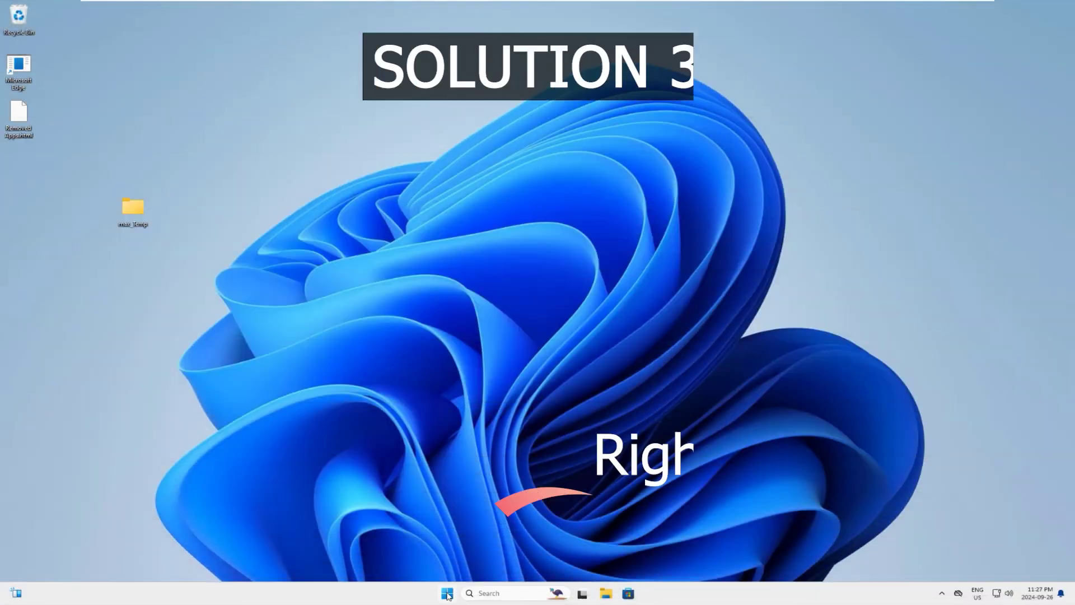
- Open a new Terminal (Admin) session from the Start menu, approving the UAC prompt
{"action": "right_click", "coordinate": [448, 593]}
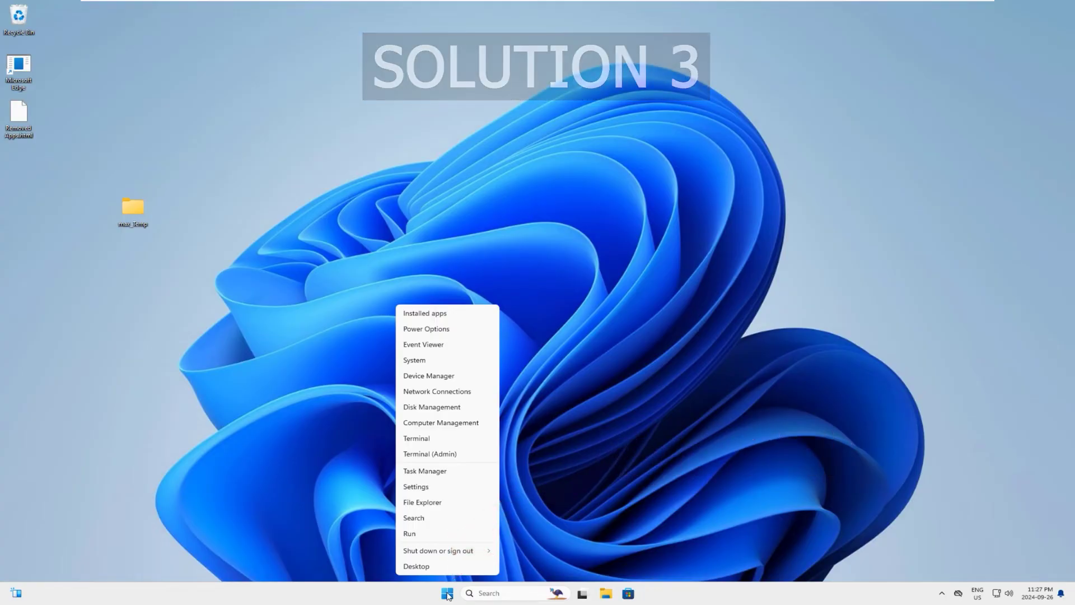
{"action": "left_click", "coordinate": [427, 454]}
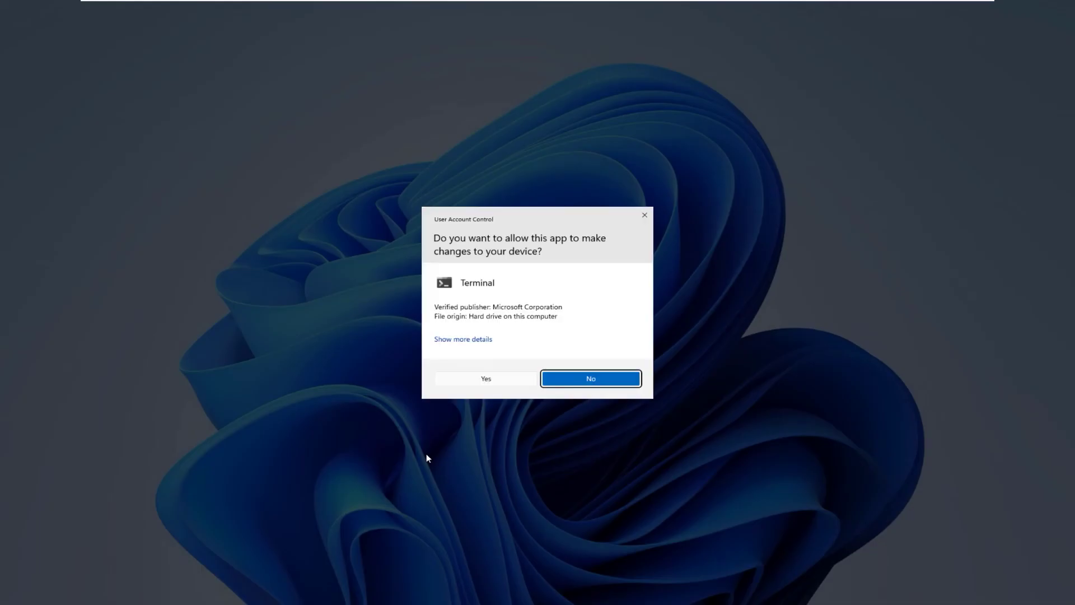
{"action": "left_click", "coordinate": [580, 378]}
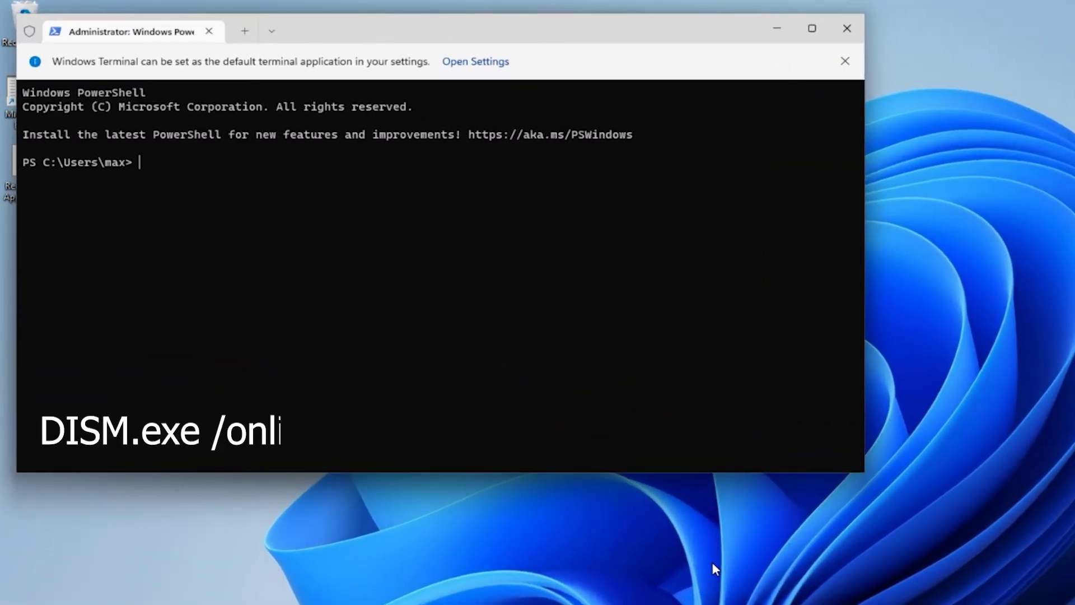
{"action": "type", "text": "DISM"}
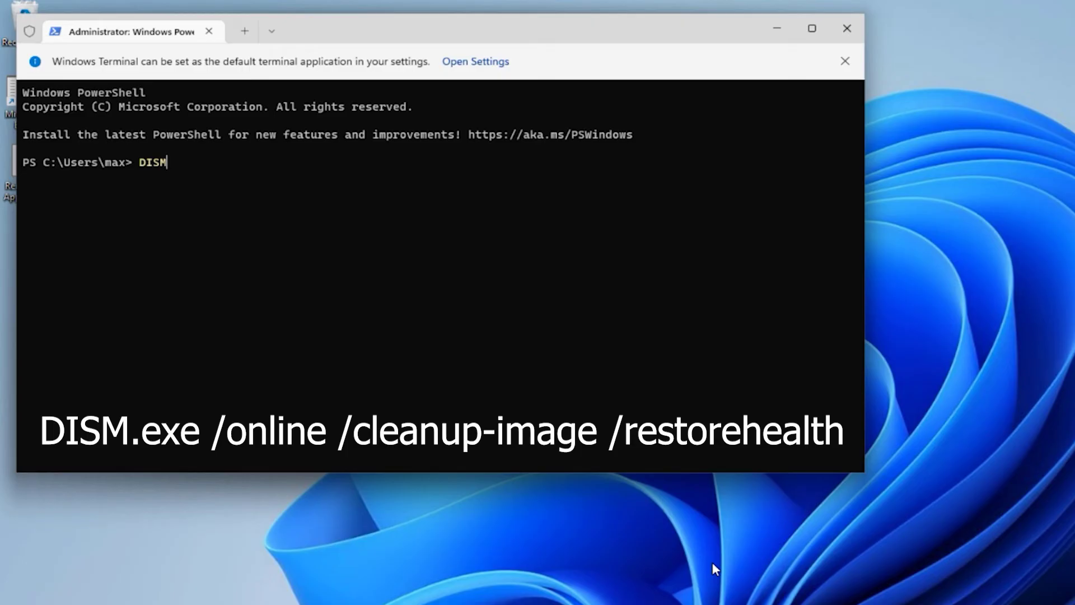
{"action": "type", "text": ".exe "}
{"action": "type", "text": "/online "}
{"action": "type", "text": "/"}
{"action": "type", "text": "cleanup"}
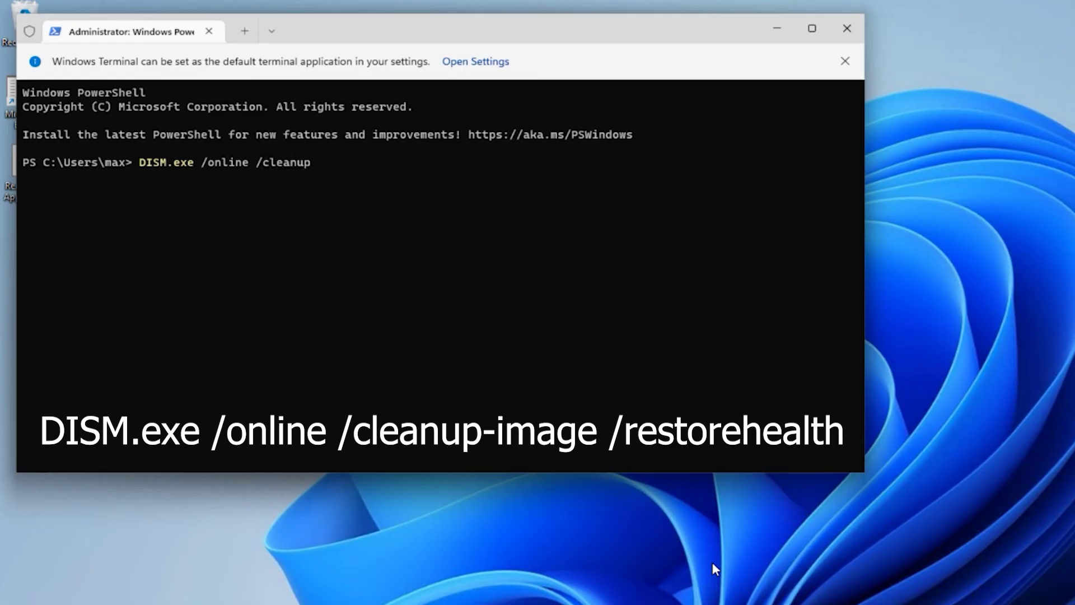
{"action": "type", "text": "-i"}
{"action": "type", "text": "mage /r"}
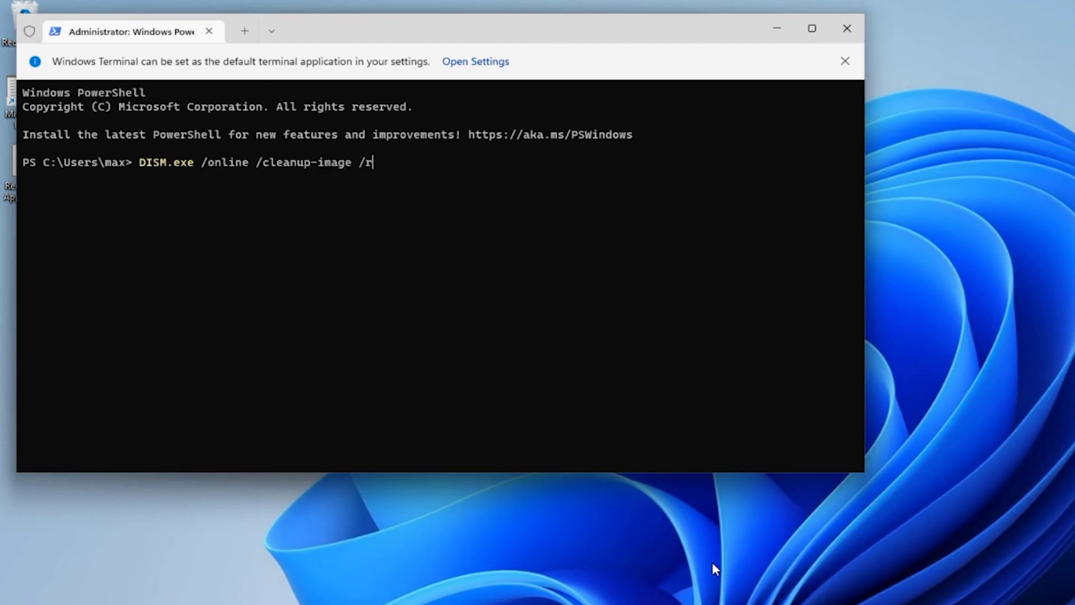
{"action": "type", "text": "estore"}
{"action": "type", "text": "health"}
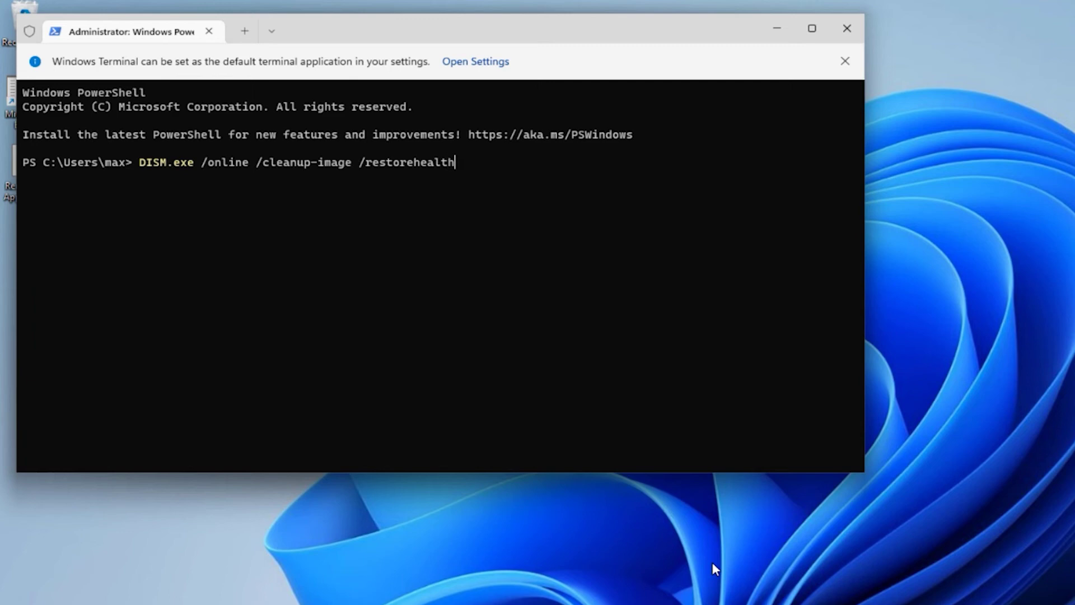
- Run DISM.exe /online /cleanup-image /restorehealth to completion, then exit the terminal
{"action": "key", "text": "Return"}
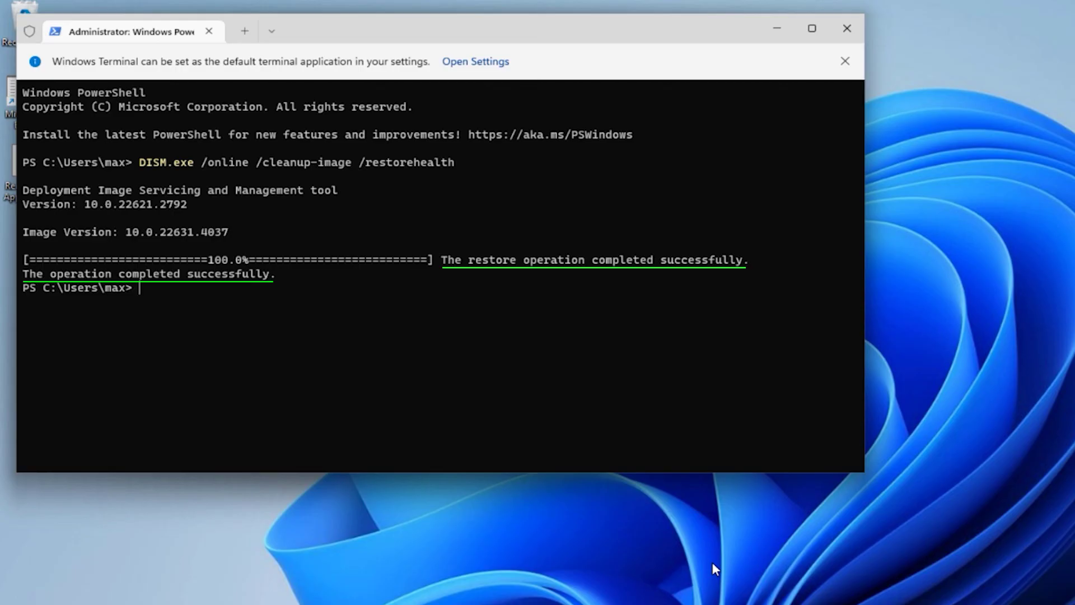
{"action": "type", "text": "e"}
{"action": "type", "text": "xit"}
{"action": "key", "text": "Return"}
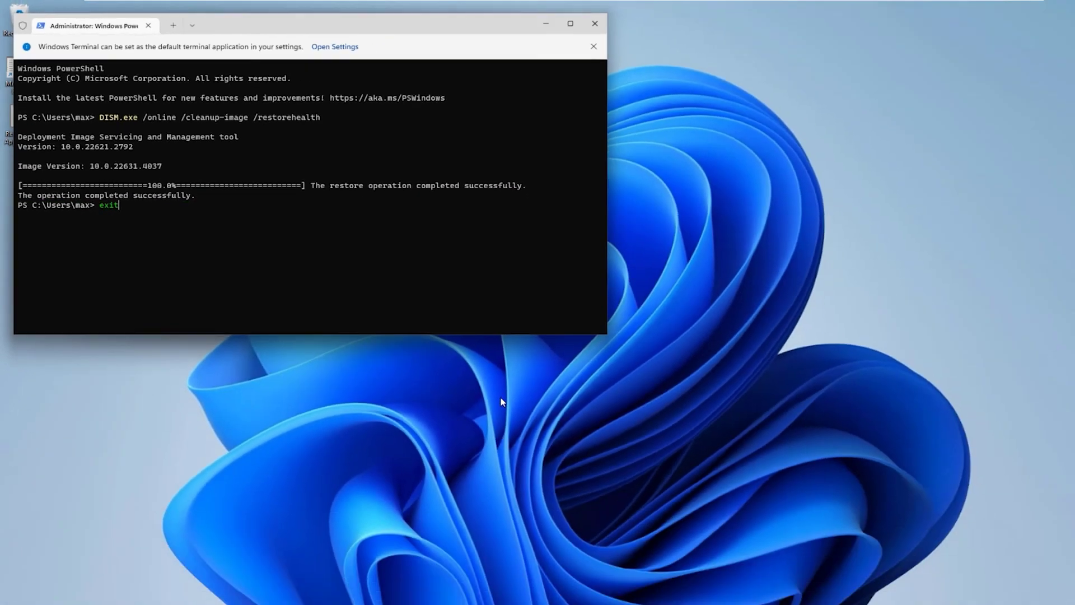